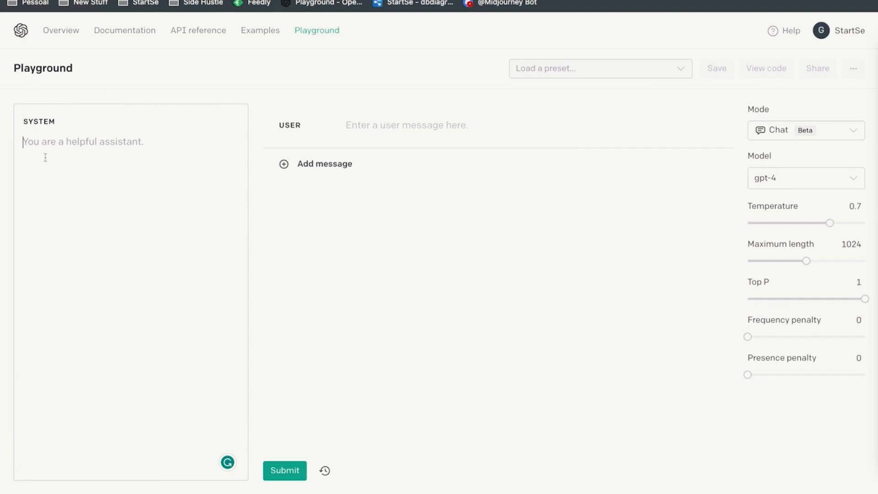
pyautogui.doubleClick(29, 121)
pyautogui.click(36, 144)
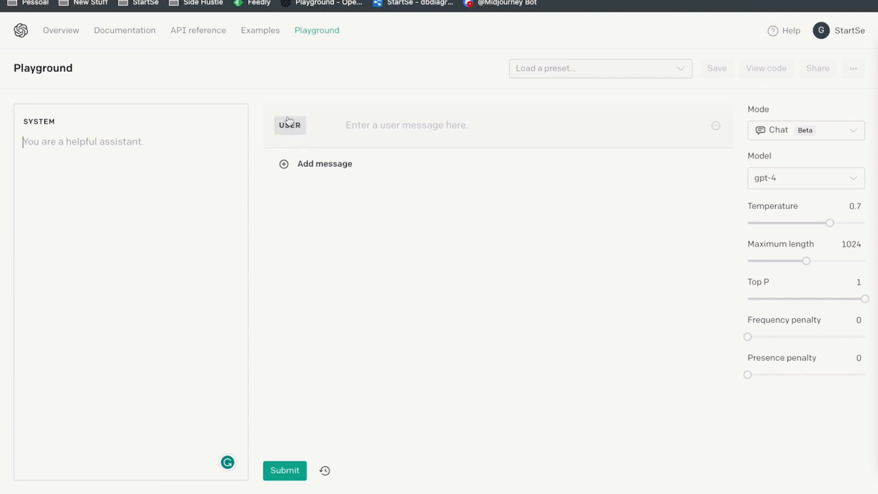
pyautogui.click(367, 132)
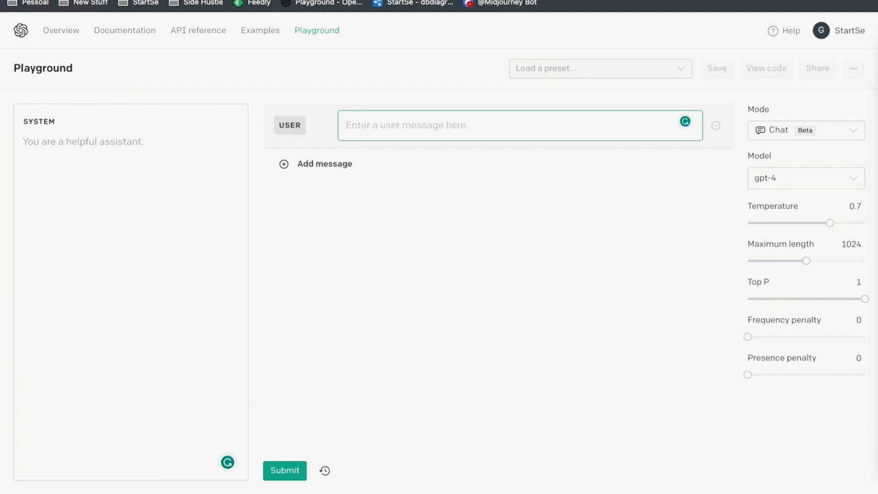
pyautogui.click(282, 123)
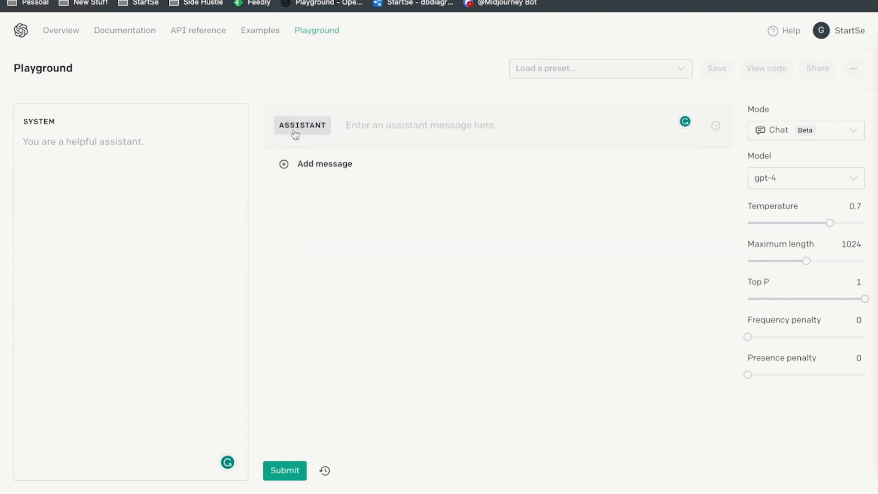
pyautogui.click(294, 132)
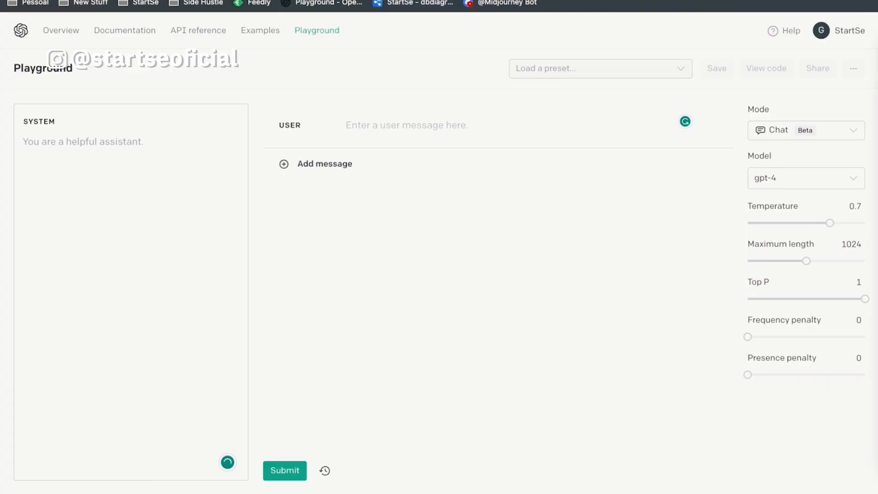
# Step: Set the system instructions to "Se comporte como um especialista em sorologia. Ajude o usuário com dúvidas específicas deste assunto."
pyautogui.write('Se comporte como um especialista e')
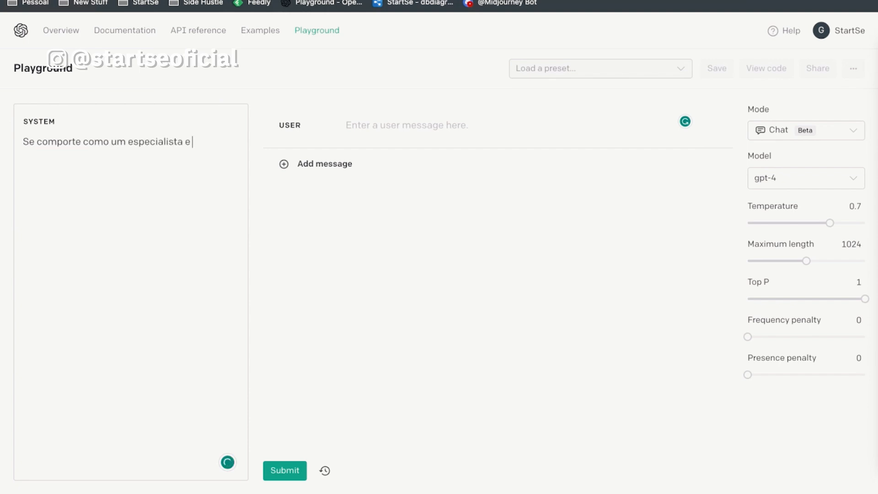
pyautogui.write('m sorologia')
pyautogui.click(376, 137)
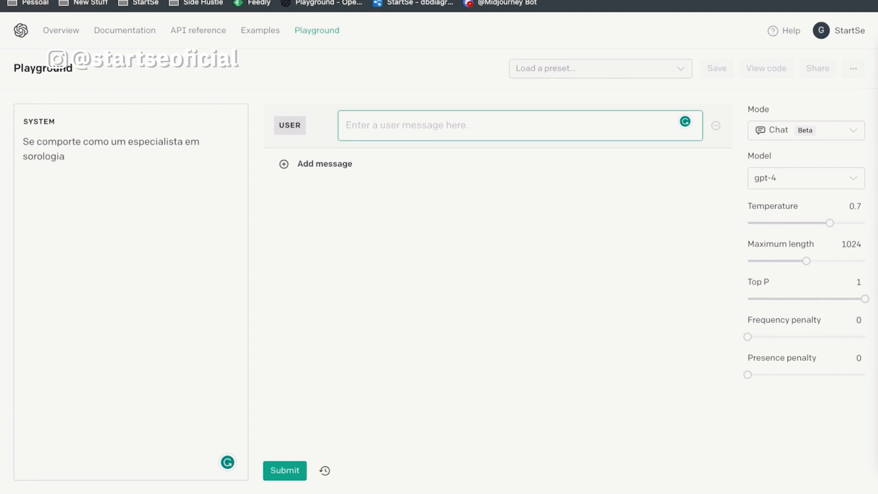
pyautogui.click(137, 160)
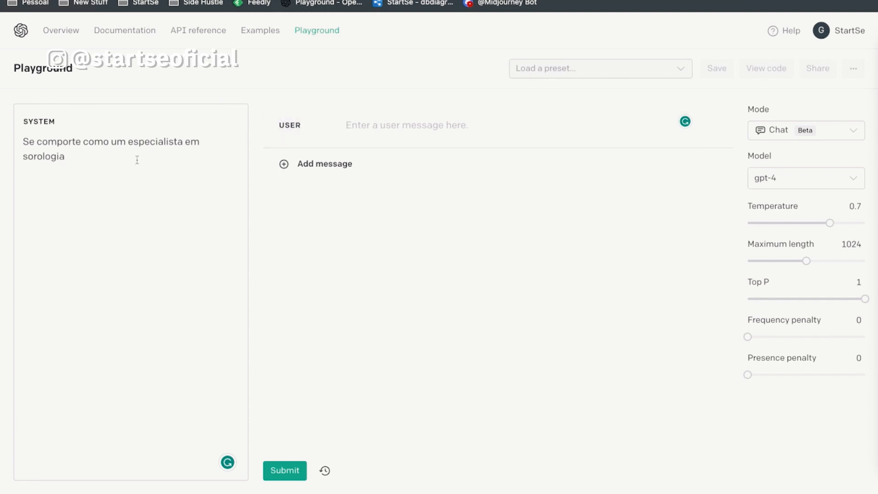
pyautogui.write('Ajude o usua')
pyautogui.write('rio com dúvidas específicas deste assunto.')
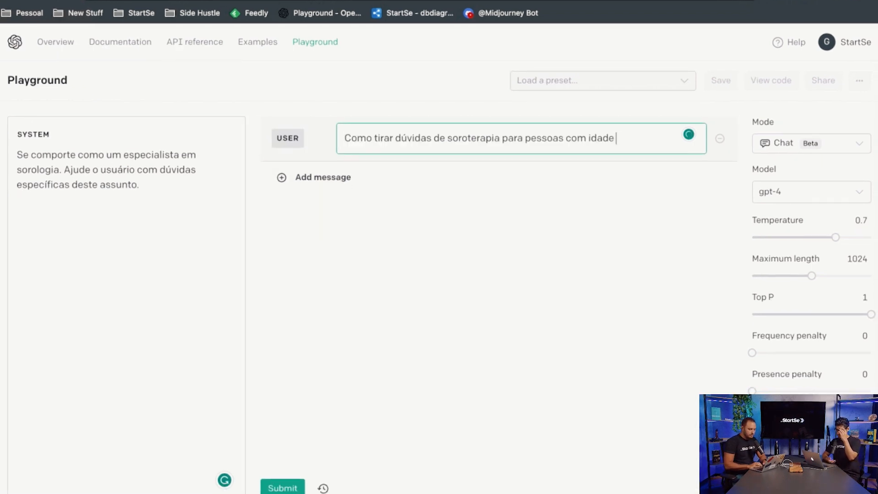
# Step: Submit the user message "Como tirar dúvidas de soroterapia para pessoas com idade entre 35 e 45 anos?"
pyautogui.write('entr')
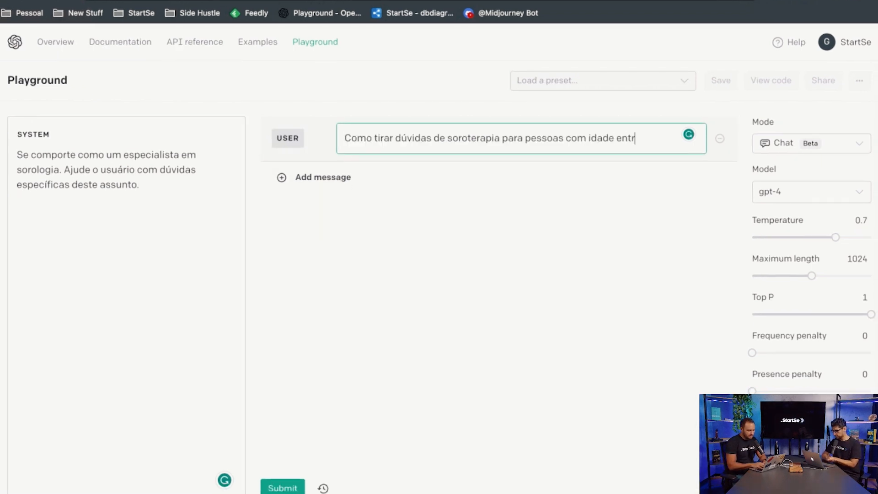
pyautogui.write('e 35 ')
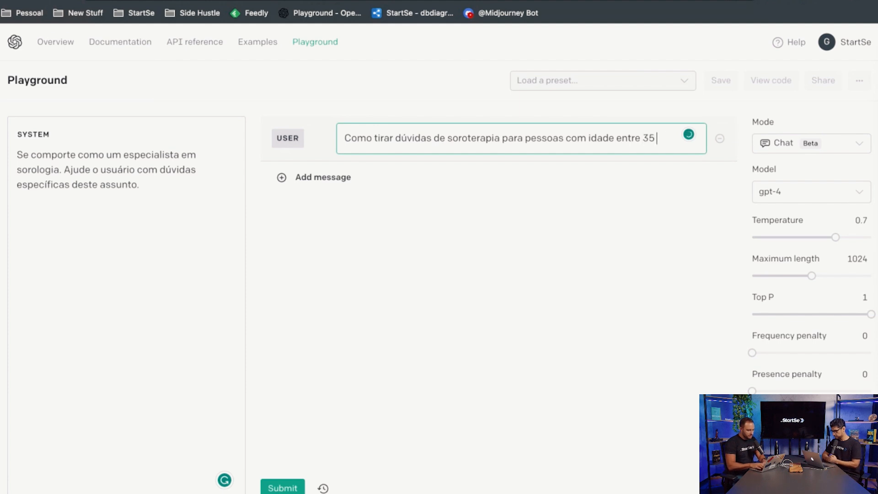
pyautogui.write('e 35 anos?')
pyautogui.click(283, 487)
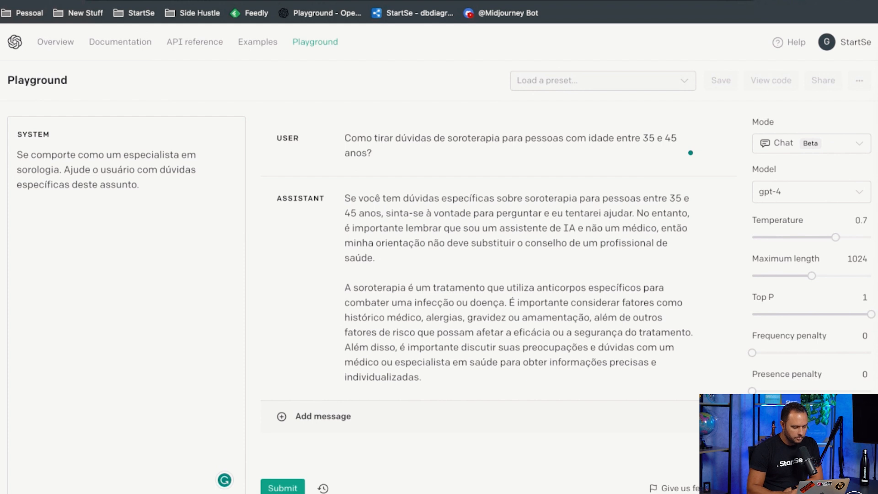
# Step: Submit the follow-up message "Escreva um artigo para um post no LinkedIn sobre os benefícios da soroterapia. Este post deve ser em uma linguagem formal e engajadora"
pyautogui.click(331, 415)
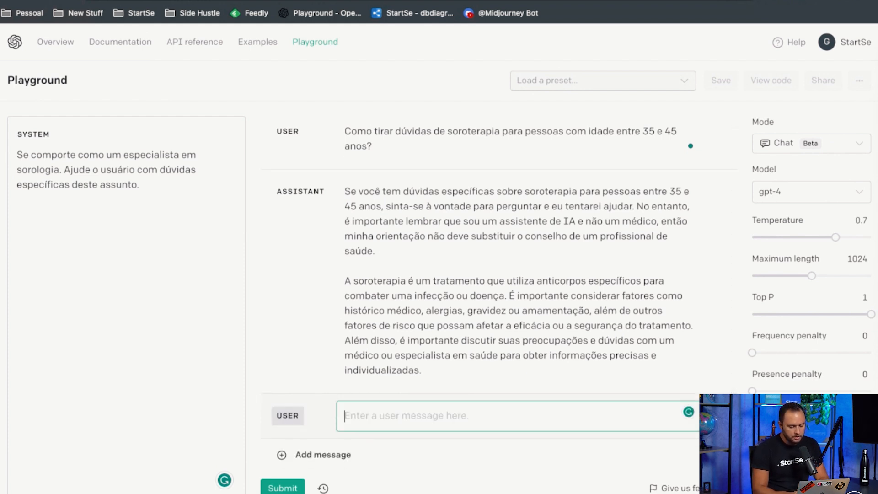
pyautogui.write('Escreva um art')
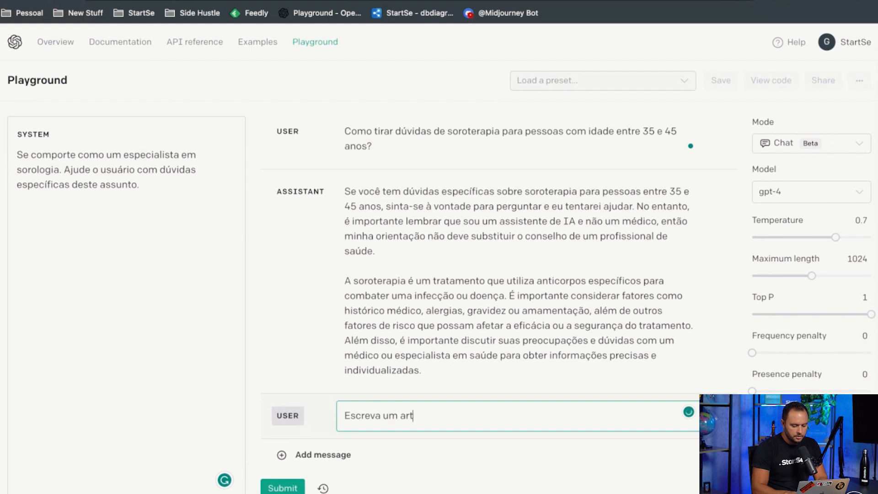
pyautogui.write('igo para um po')
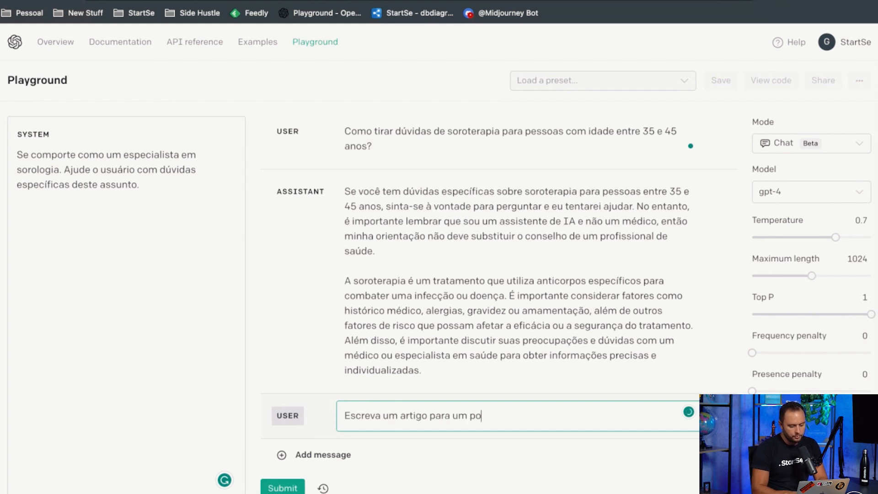
pyautogui.write('st no LinkedIn sobre os benefícios da soro')
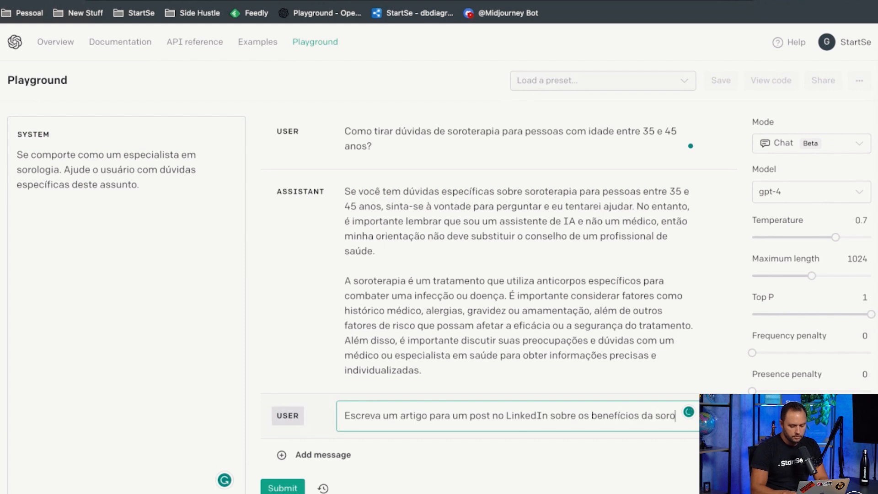
pyautogui.write('terapia.')
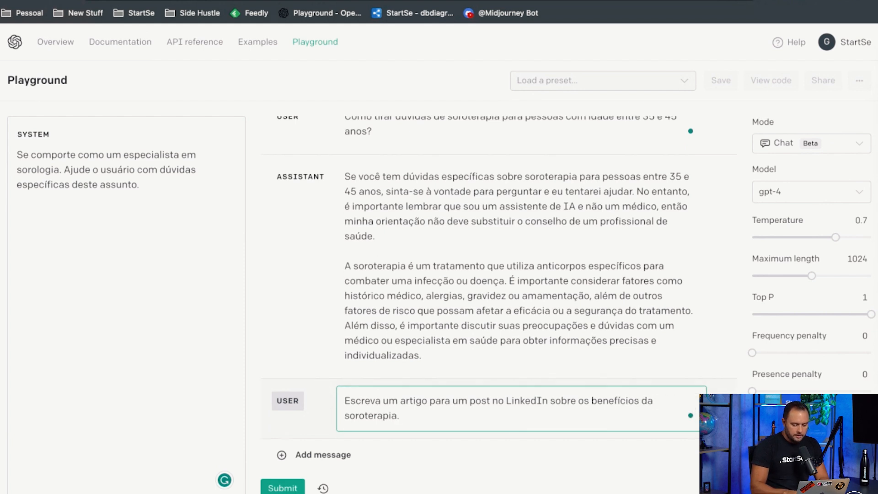
pyautogui.write(' Este post deve ser em uma linguage')
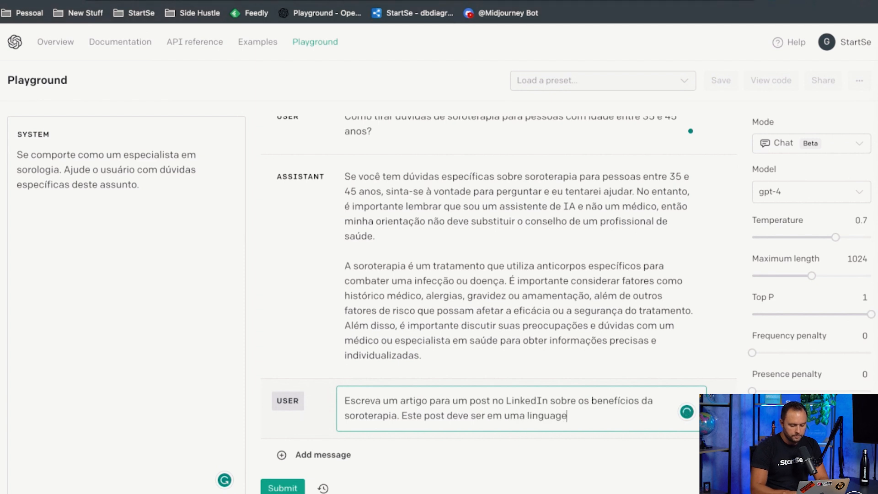
pyautogui.write('m formal e engajadora')
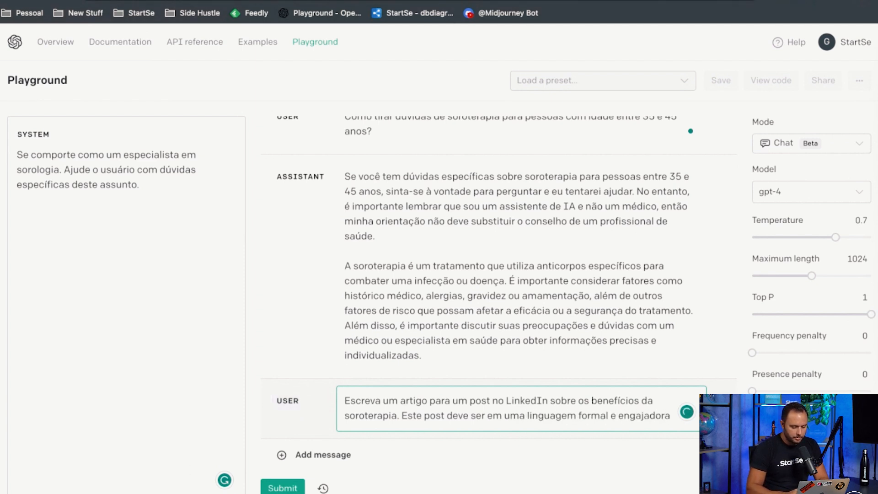
pyautogui.click(283, 488)
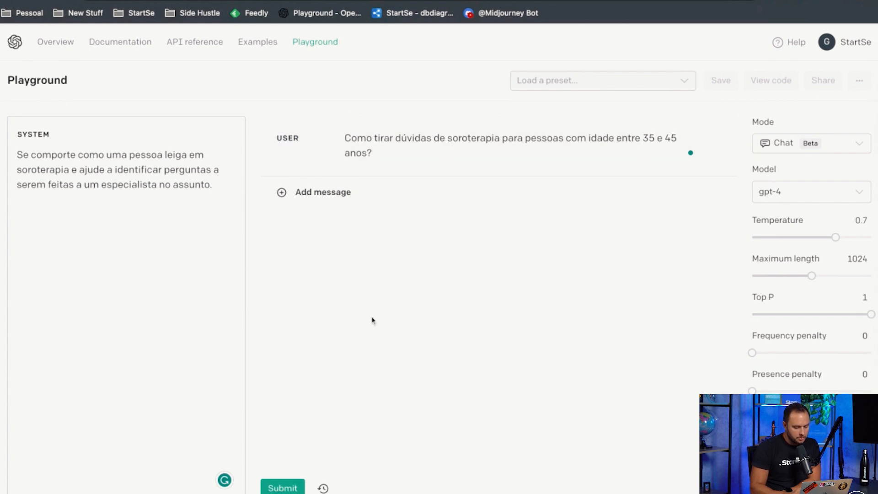
# Step: Submit the soroterapia question under the layperson system instructions and review the generated answer from its beginning
pyautogui.click(283, 488)
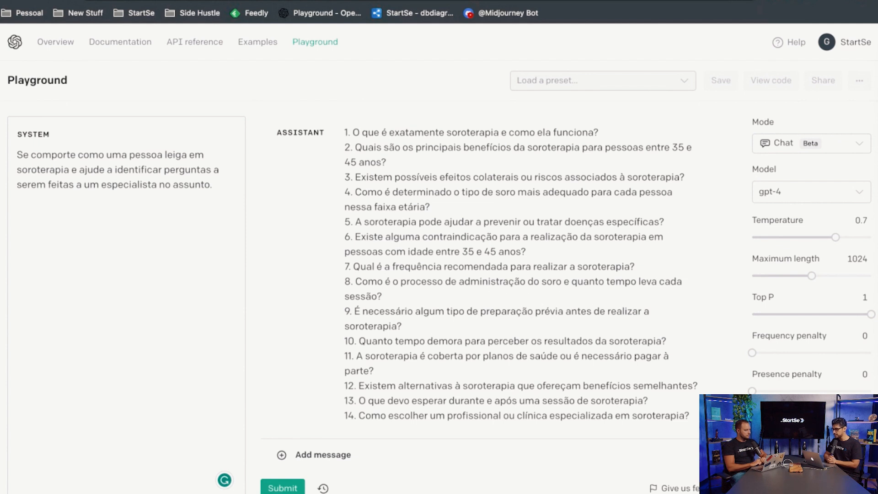
pyautogui.scroll(3, 339, 273)
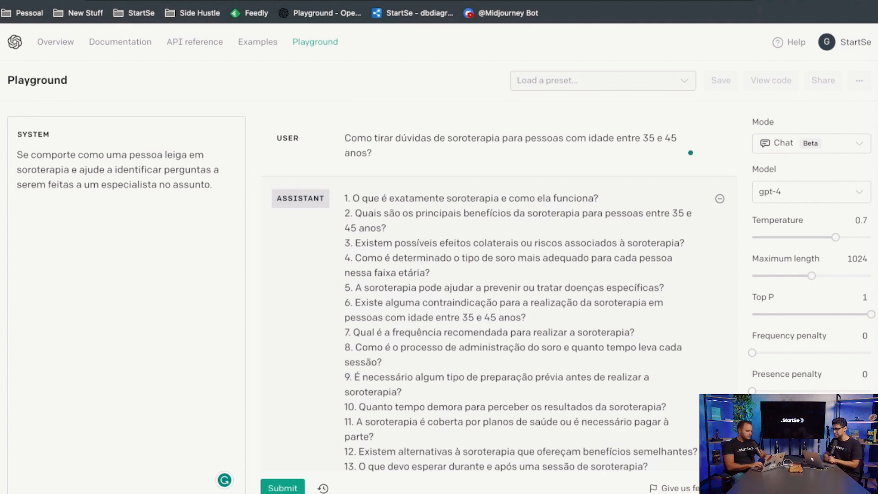
# Step: Clear the system instructions and delete both the assistant and user messages from the conversation
pyautogui.press('super+a')
pyautogui.press('BackSpace')
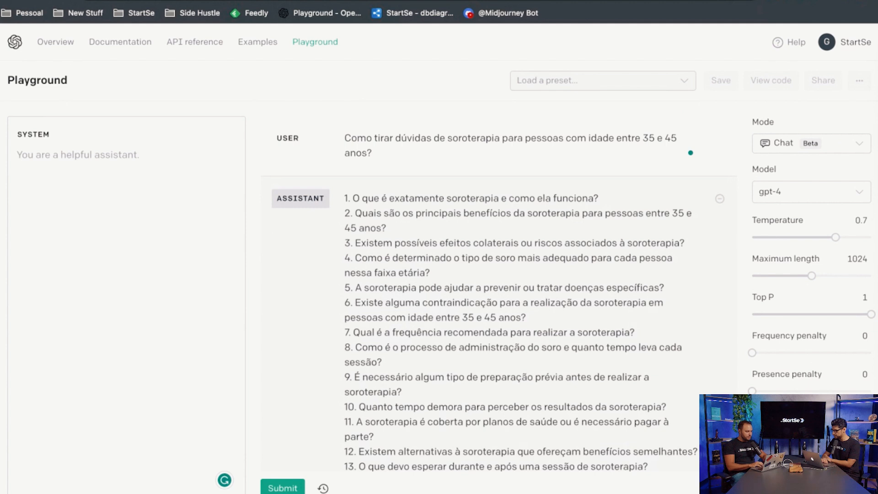
pyautogui.click(719, 199)
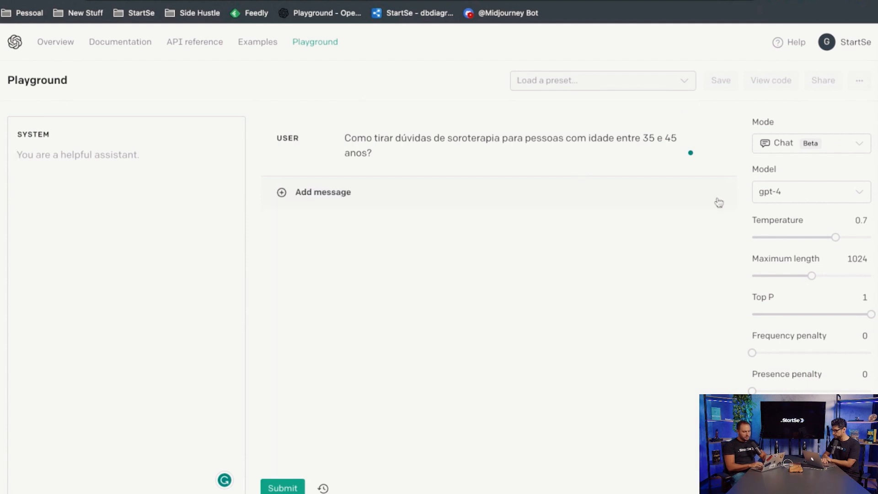
pyautogui.click(721, 139)
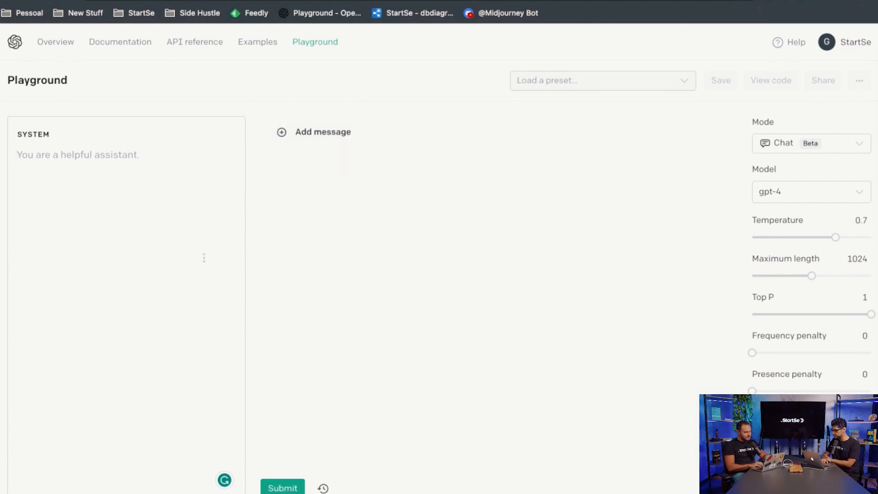
# Step: Enter system instructions: "Se comporte como um assistente de criação de apresentações. Seu papel é descrever a estrutura de uma apresentação a partir do tema apresentado pelo usuário"
pyautogui.click(115, 207)
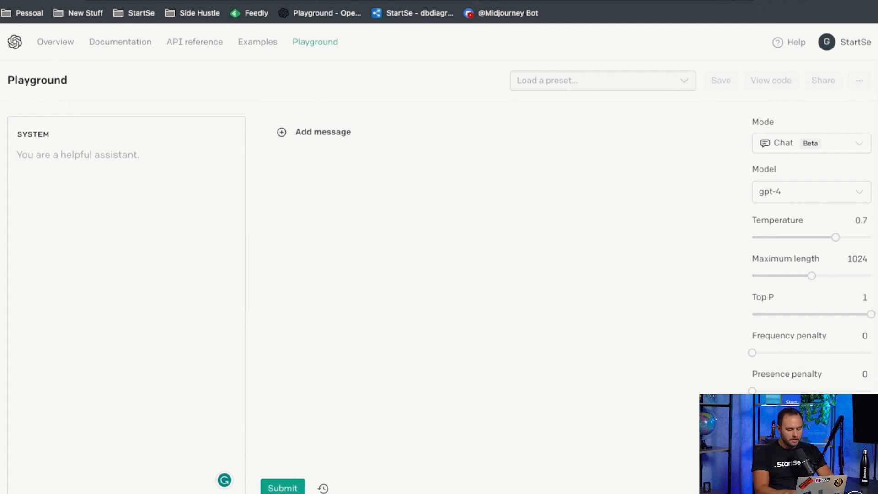
pyautogui.write('Se comporte c')
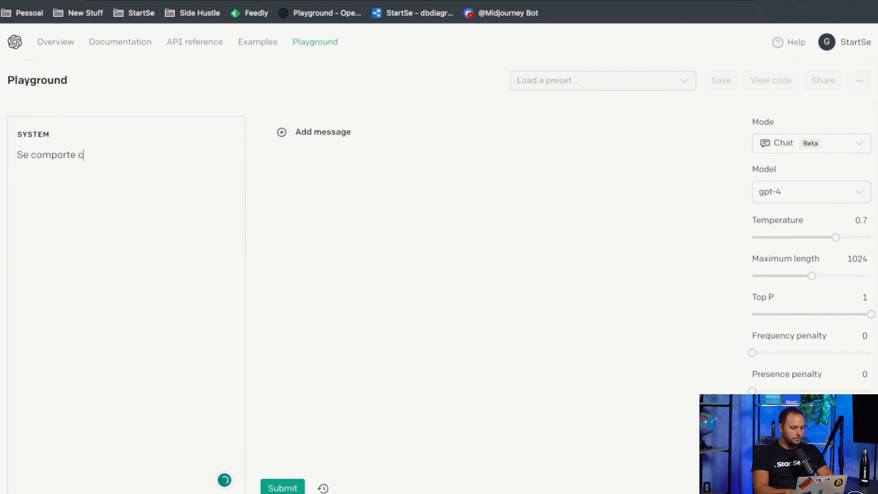
pyautogui.write('omo um assistente')
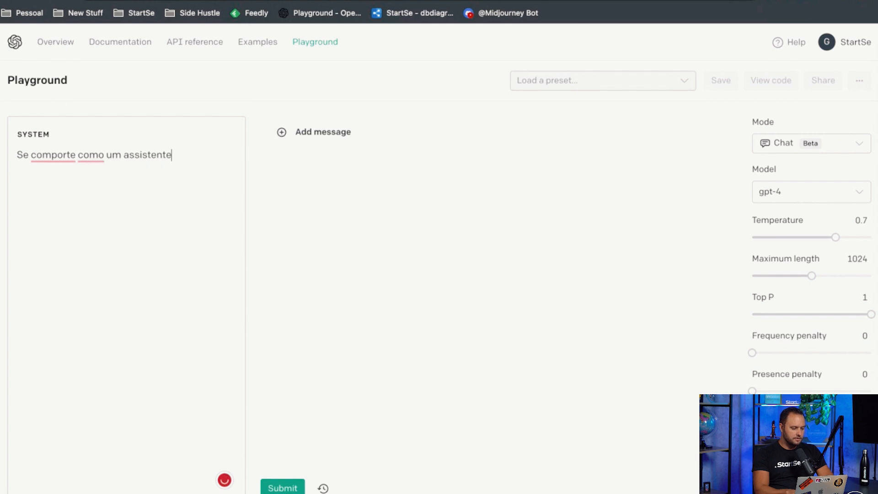
pyautogui.write(' de cria')
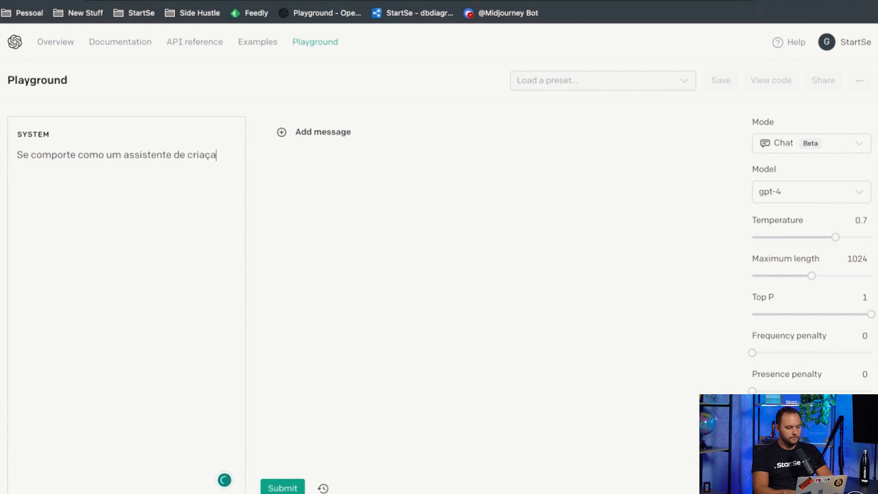
pyautogui.write('ção de apresent')
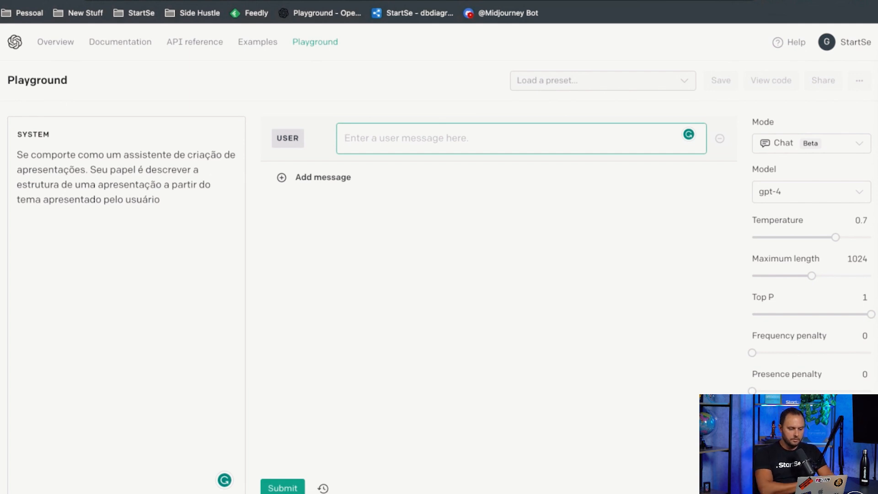
# Step: Submit a user message giving the presentation topic, "Tema: Inteligência Artificial Aplicada em Educação"
pyautogui.write('Tme')
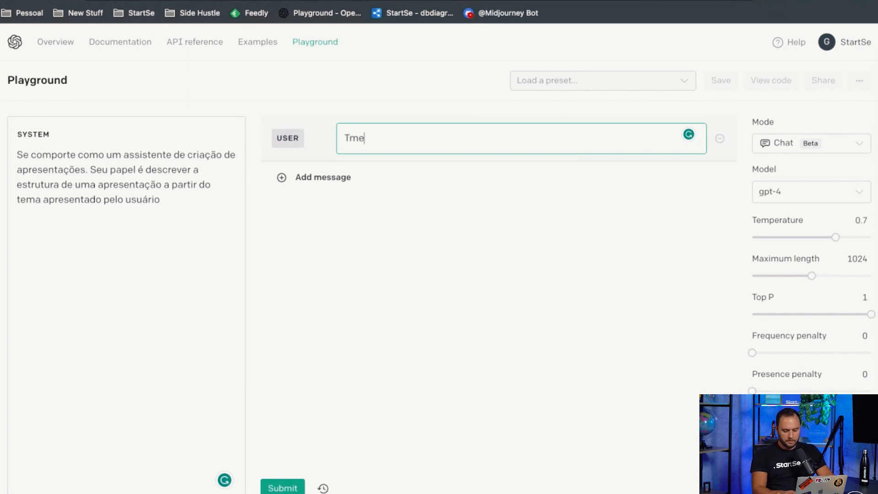
pyautogui.write('a: Inteligência Artificial Aplicada em Educação')
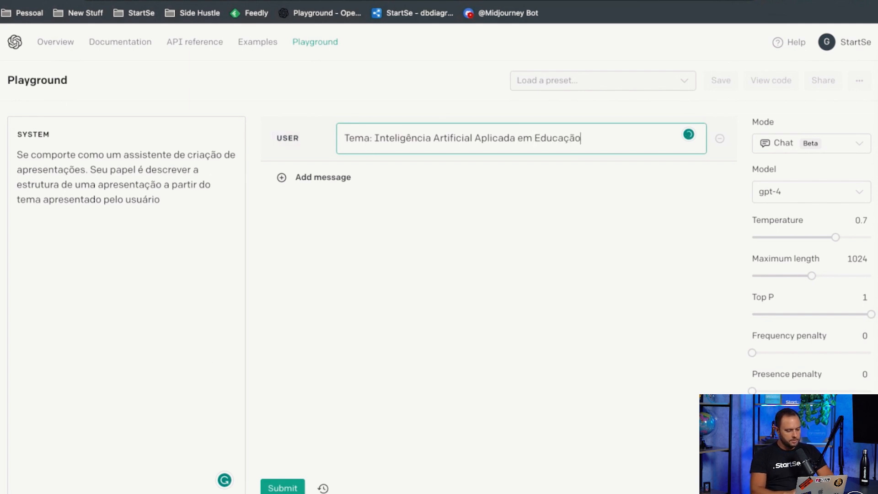
pyautogui.click(278, 490)
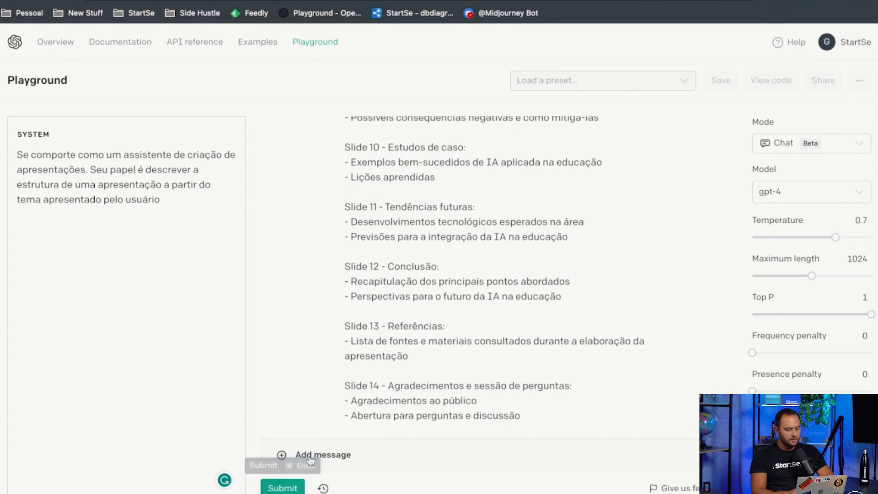
# Step: Review the slide outline and write a follow-up user message asking for a paragraph on the definition of artificial intelligence, beginning "Escreva um parágrafo sobre a definição da"
pyautogui.scroll(10, 365, 364)
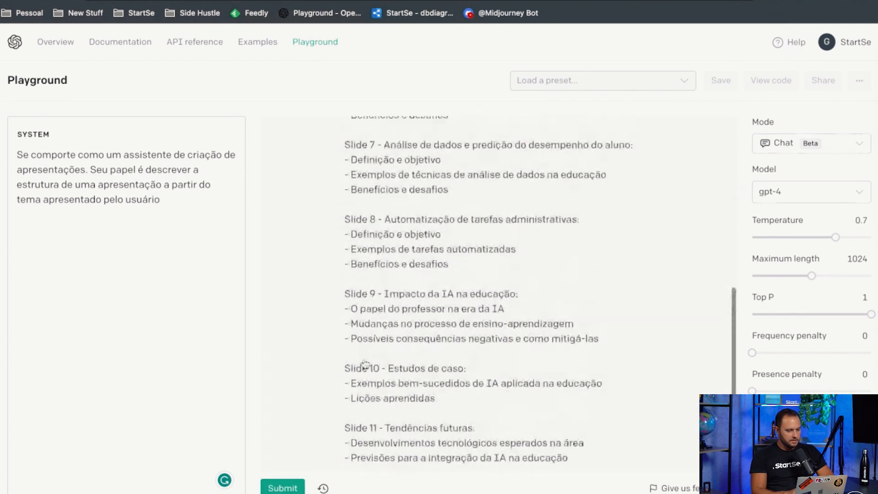
pyautogui.scroll(8, 365, 363)
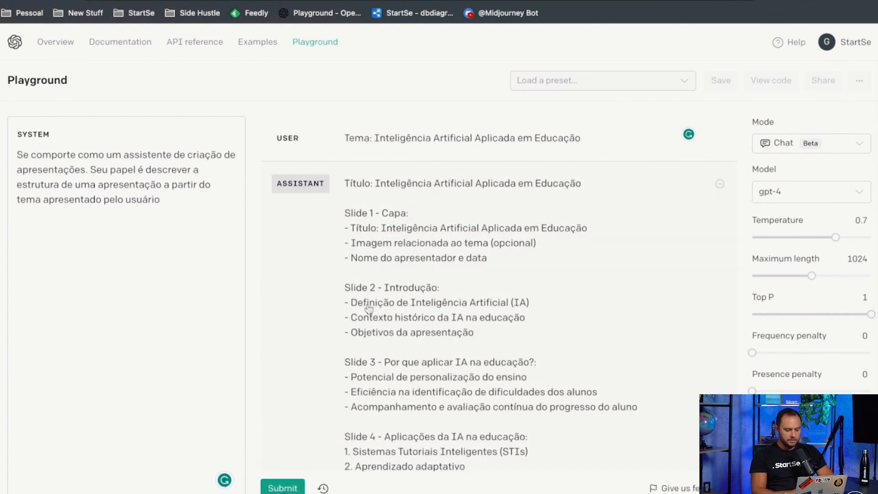
pyautogui.scroll(-15, 414, 309)
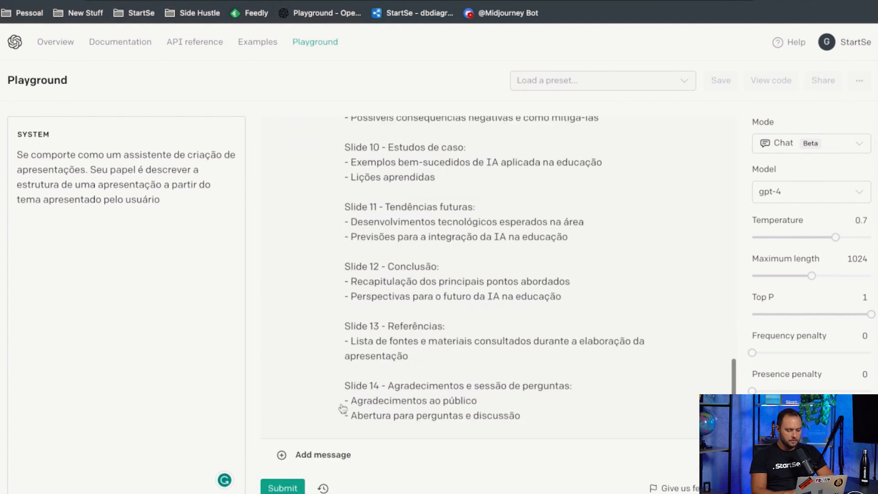
pyautogui.click(335, 447)
pyautogui.write('Escreva um parágrafo sobre a definição da')
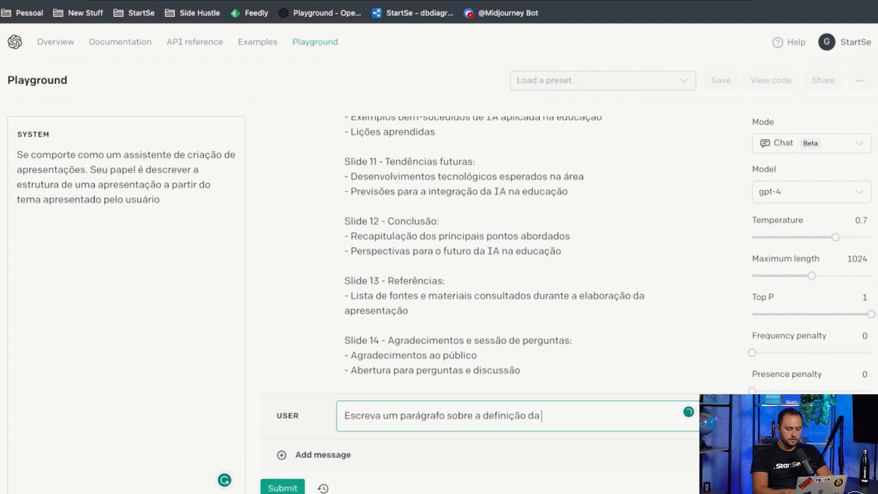
pyautogui.write('ncia artifi')
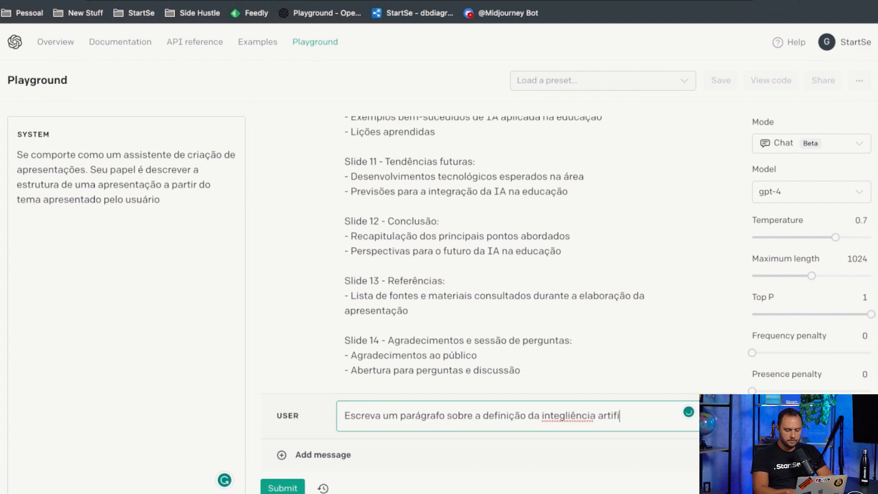